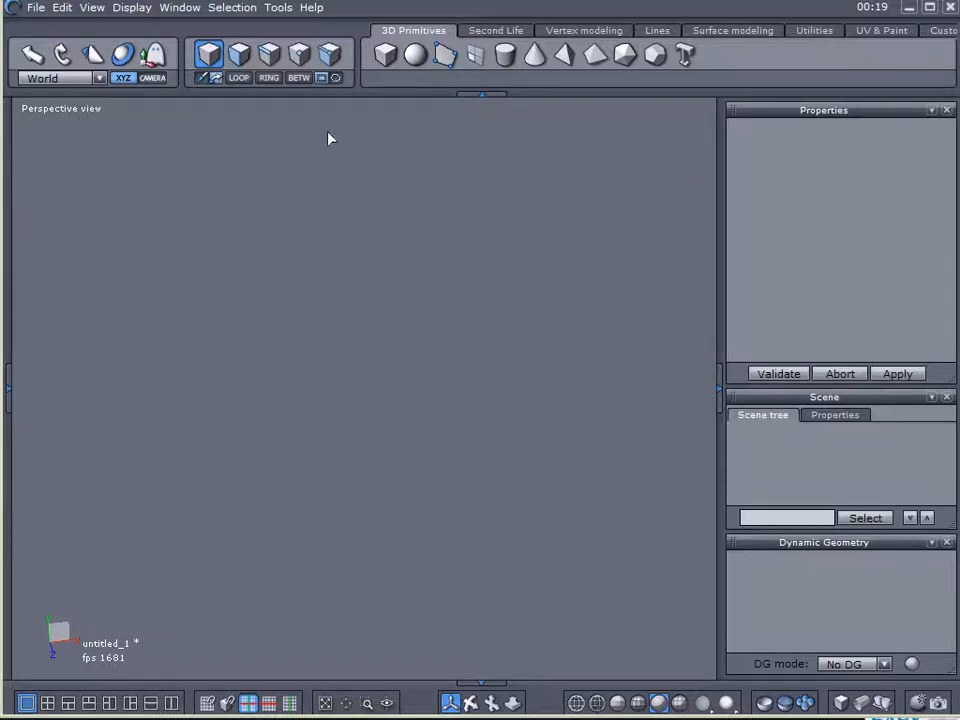
Create a cube about 4.7 units in size in the upper-left area of the perspective view.
click(385, 54)
click(120, 256)
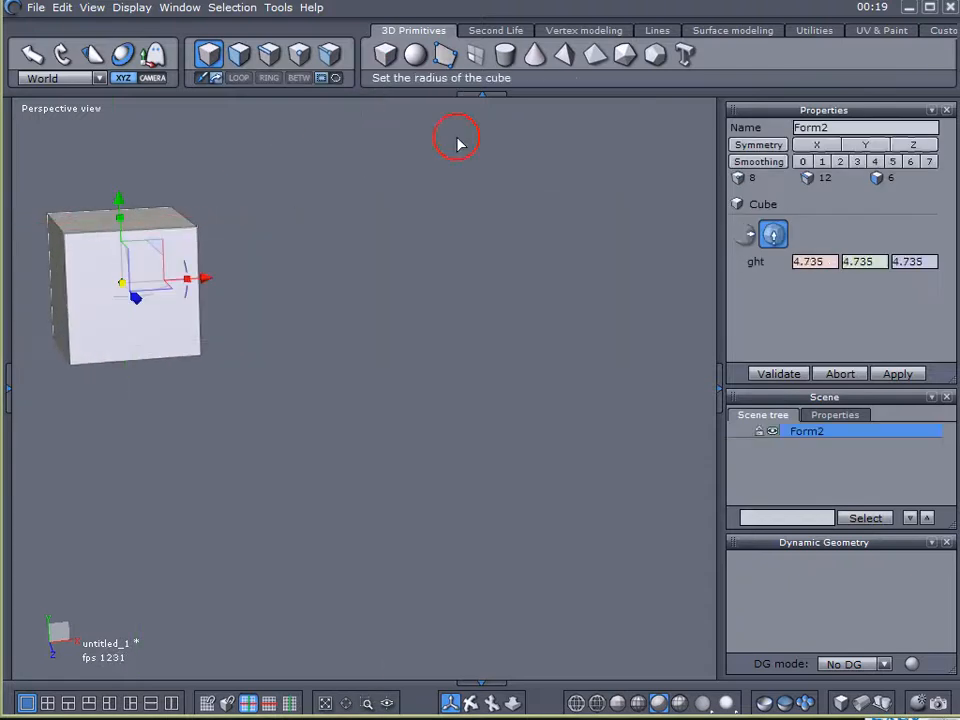
click(377, 208)
Create a sphere about 10 units in size beside the cube and validate it.
click(415, 54)
click(586, 319)
click(495, 399)
click(778, 374)
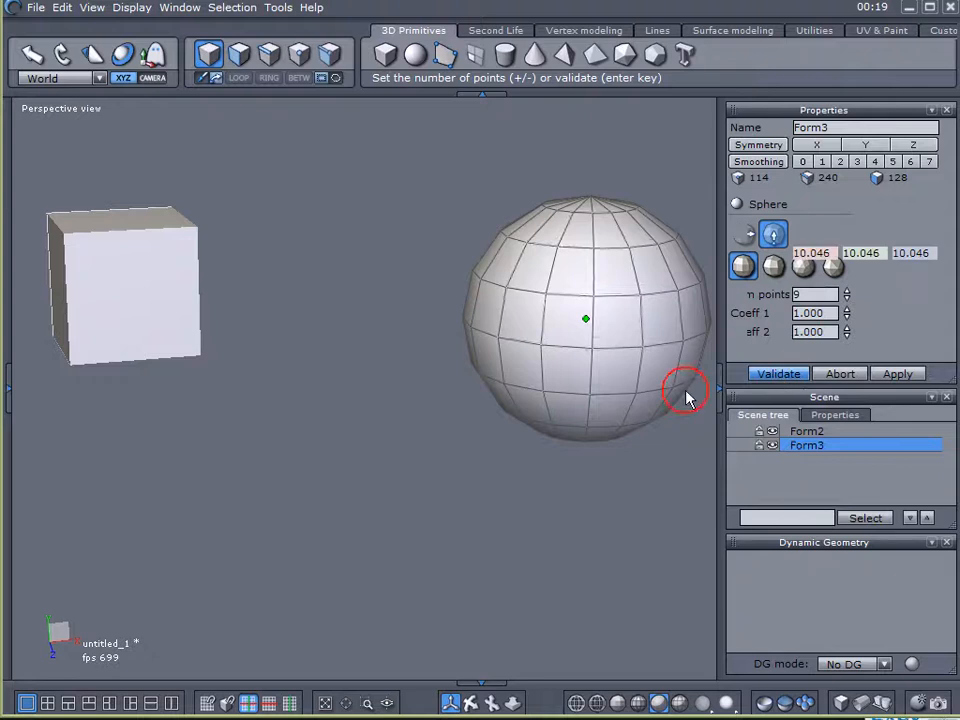
Move the cube along the Z axis to about 13.5.
click(155, 291)
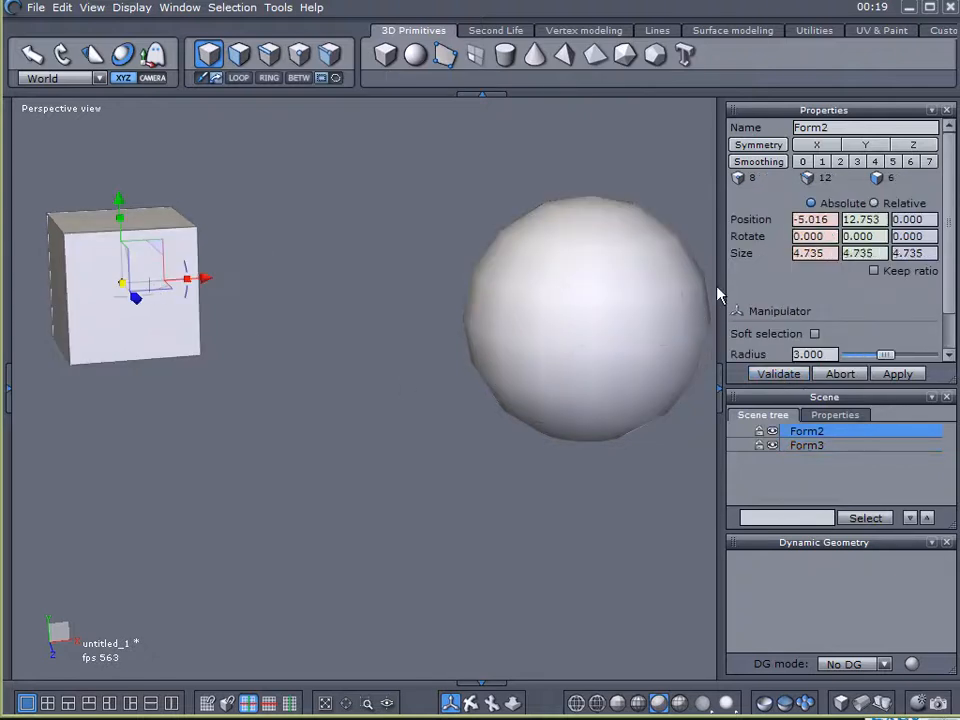
right_drag(414, 388, 690, 411)
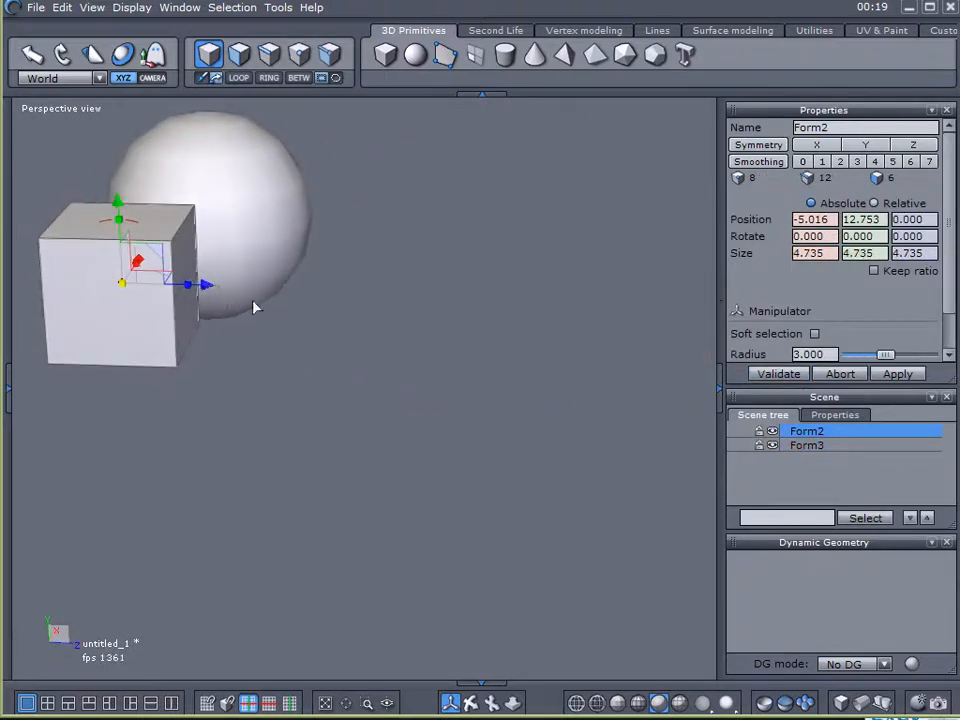
drag(212, 289, 592, 300)
Move the sphere down along the Y axis to about -2.8.
right_drag(568, 394, 527, 358)
click(527, 358)
drag(490, 250, 490, 382)
right_drag(566, 304, 566, 260)
scroll(566, 260, up, 3)
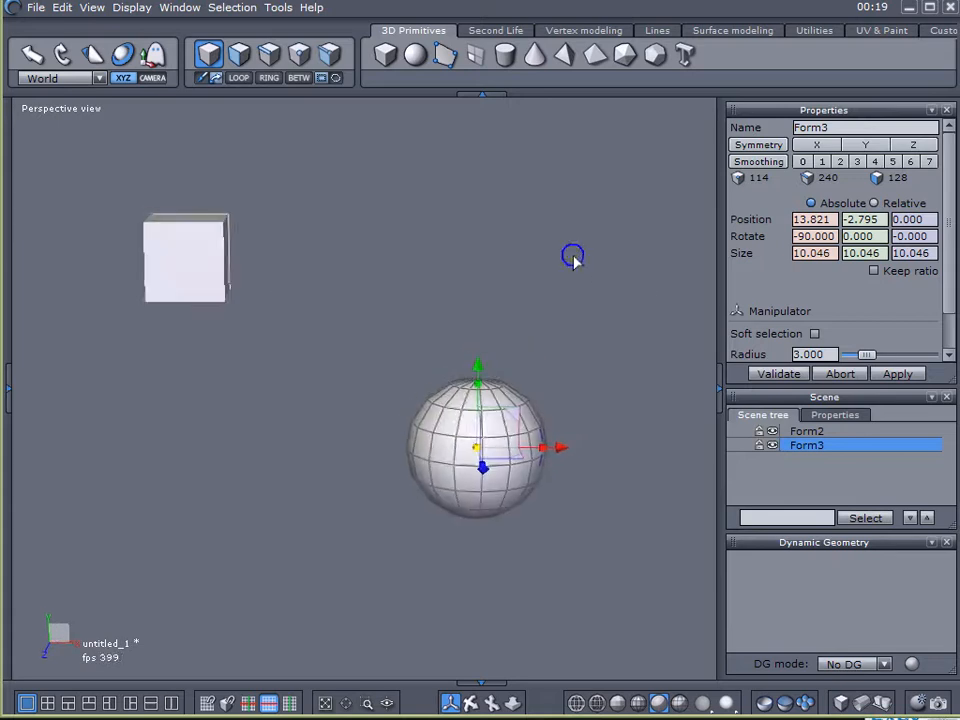
Clear the selection and select the cube to examine its absolute position values.
click(818, 466)
right_drag(469, 336, 369, 313)
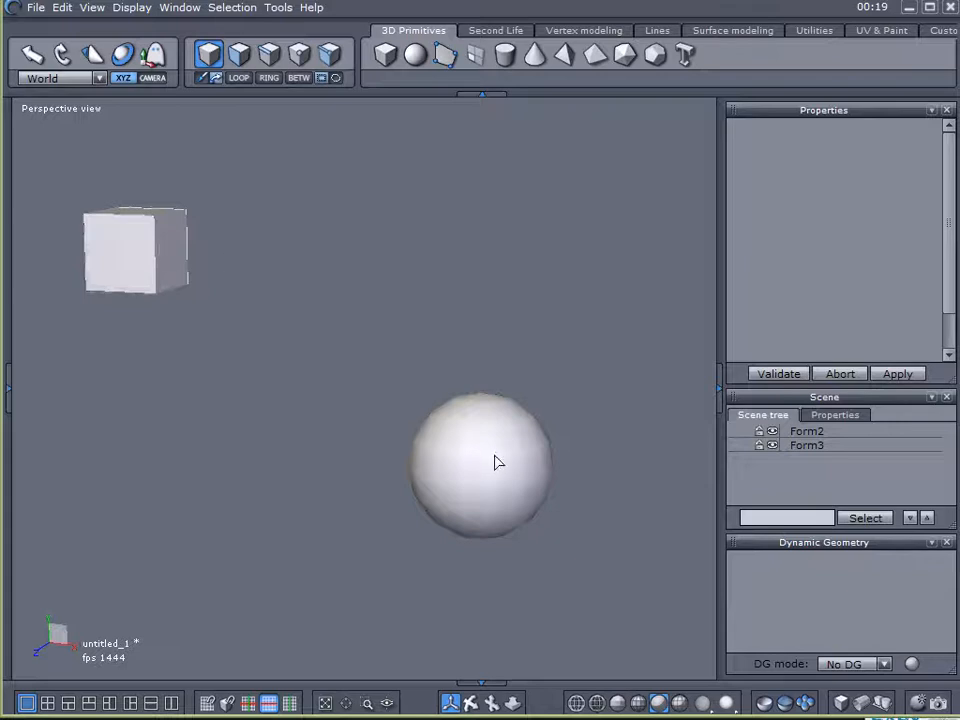
click(133, 236)
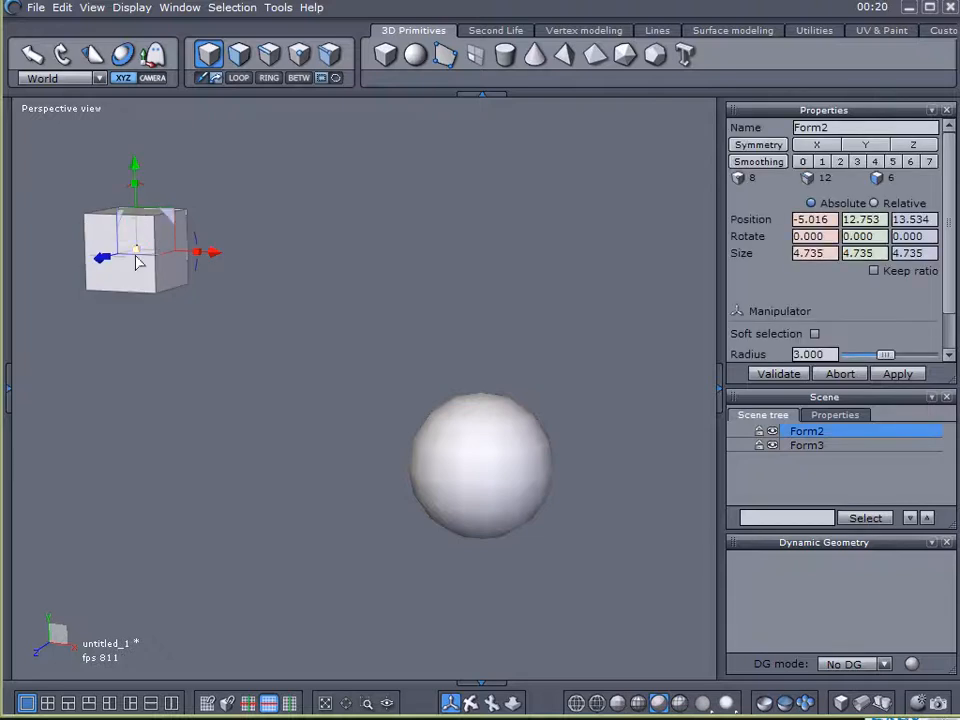
right_drag(151, 340, 227, 336)
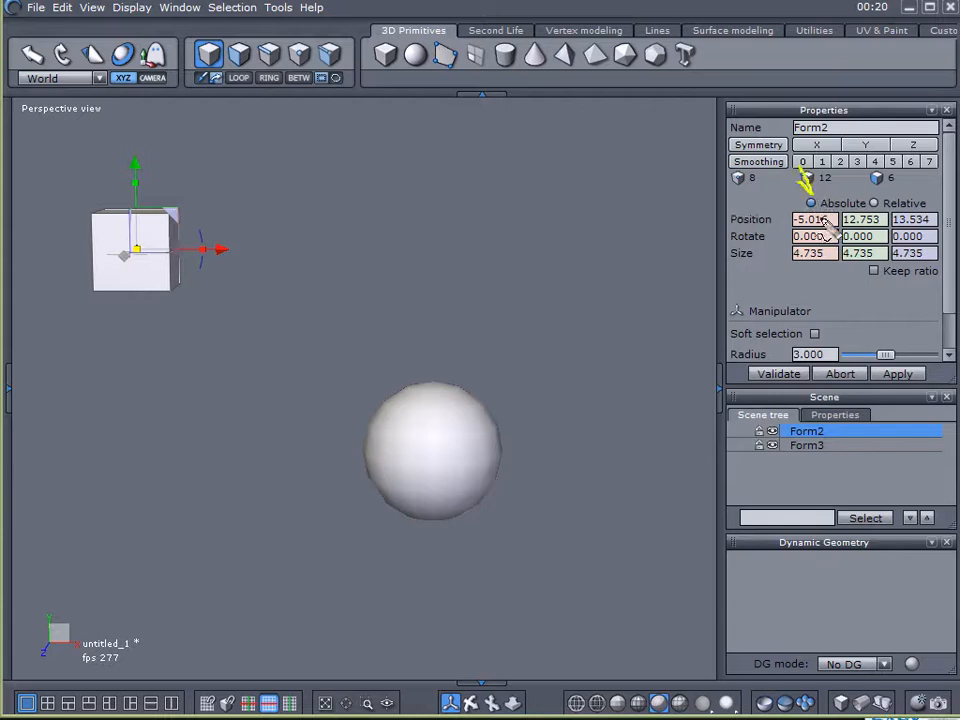
mouse_move(226, 323)
mouse_down()
mouse_move(525, 321)
mouse_move(485, 338)
mouse_up()
mouse_move(855, 228)
mouse_down()
mouse_move(850, 215)
mouse_move(884, 226)
mouse_up()
mouse_move(553, 198)
mouse_down()
mouse_move(578, 390)
mouse_move(549, 208)
mouse_move(572, 225)
mouse_up()
mouse_move(548, 324)
mouse_down()
mouse_move(570, 380)
mouse_move(590, 323)
mouse_up()
mouse_move(928, 203)
mouse_down()
mouse_move(897, 222)
mouse_move(930, 208)
mouse_up()
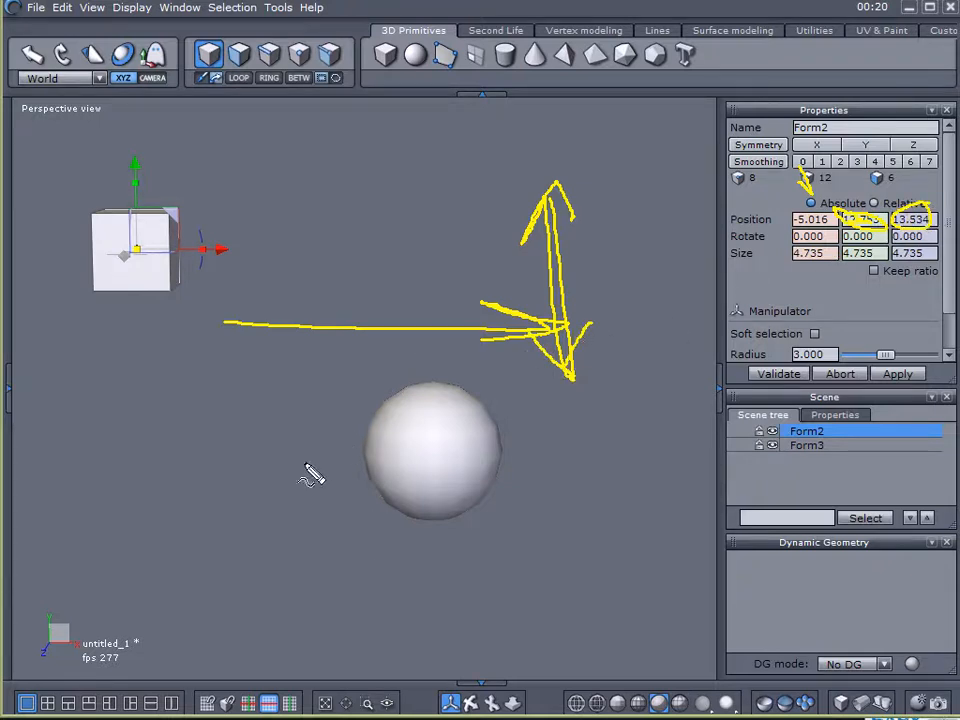
mouse_move(76, 350)
mouse_down()
mouse_move(366, 512)
mouse_move(492, 566)
mouse_move(415, 600)
mouse_up()
mouse_move(76, 322)
mouse_down()
mouse_move(92, 414)
mouse_move(122, 372)
mouse_up()
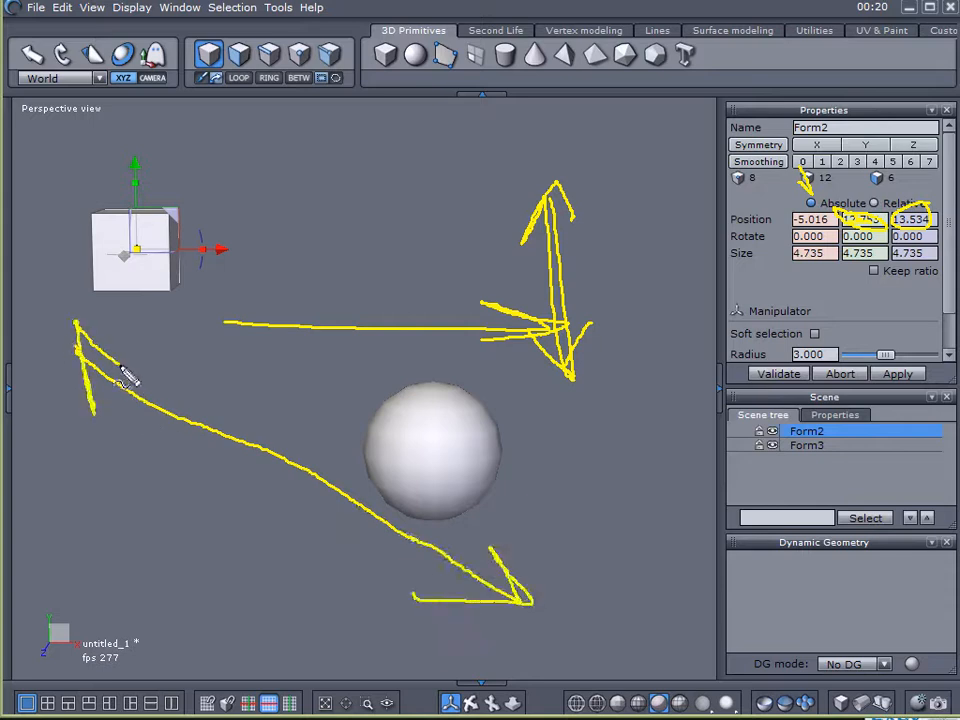
key(Escape)
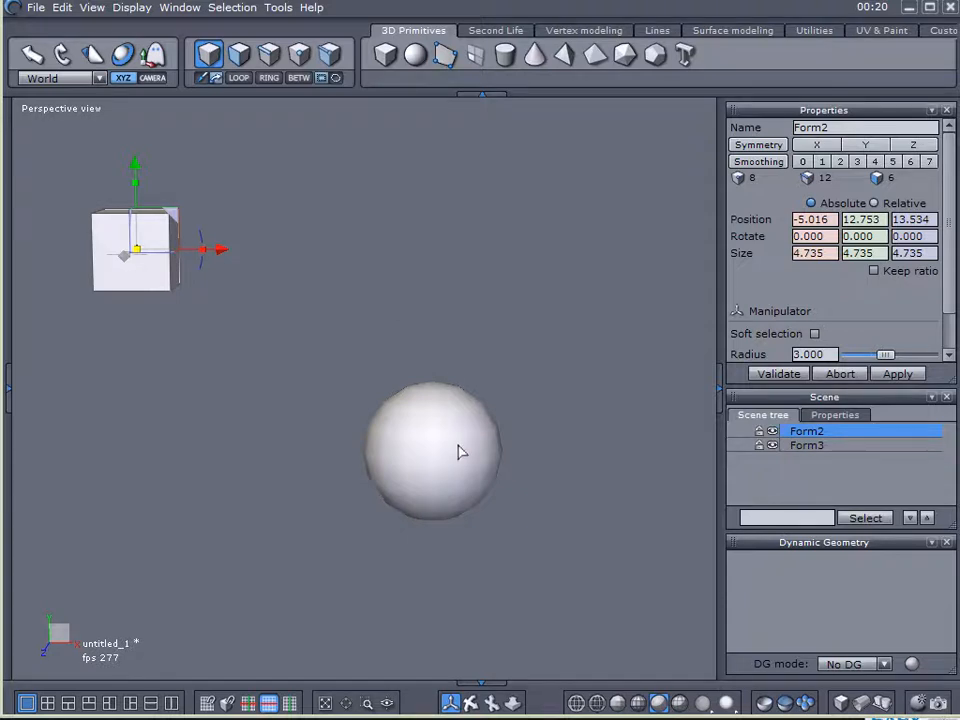
Set the cube's absolute position to 0 on the X, Y and Z axes.
double_click(830, 219)
text(0)
key(Tab)
text(0)
key(Tab)
text(0)
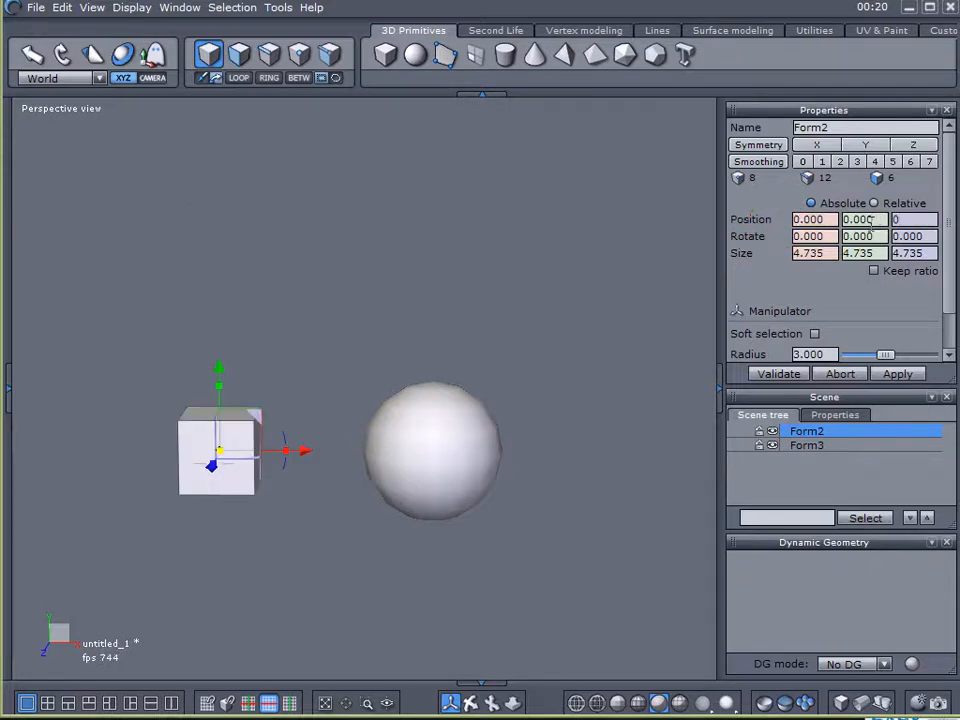
key(Return)
Set the sphere's absolute X and Y positions to 0 so it shares the cube's centre.
click(500, 452)
double_click(834, 219)
text(0)
drag(878, 220, 820, 221)
text(0)
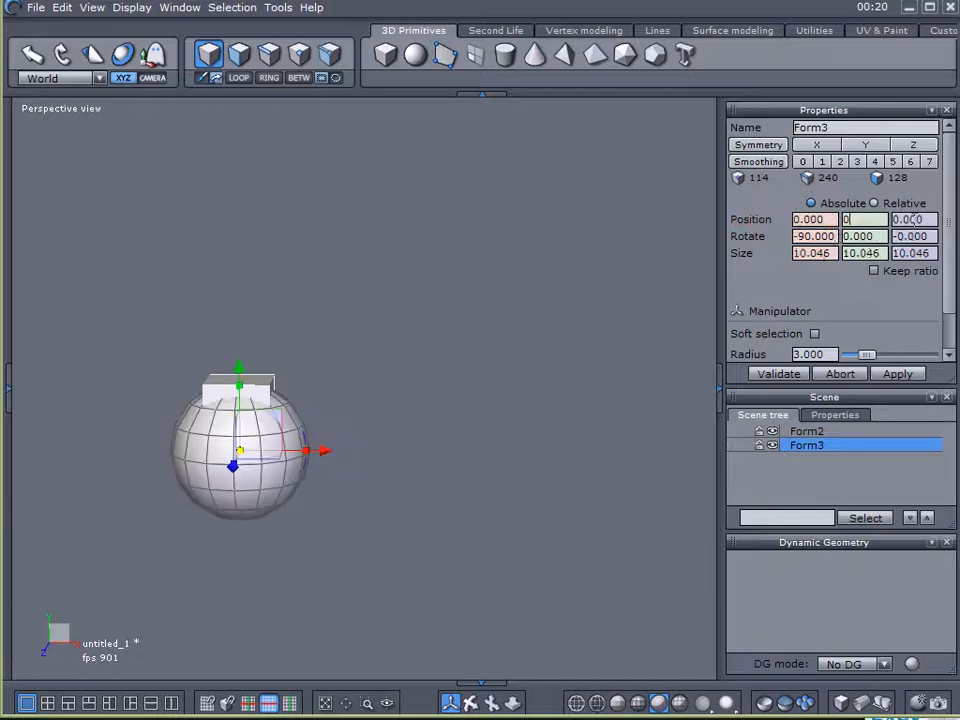
click(917, 220)
Move the sphere to about X 25.6, Y 8.1 and the cube to about X -7.9, Y 11.5, Z -18.8.
drag(305, 415, 642, 269)
click(214, 418)
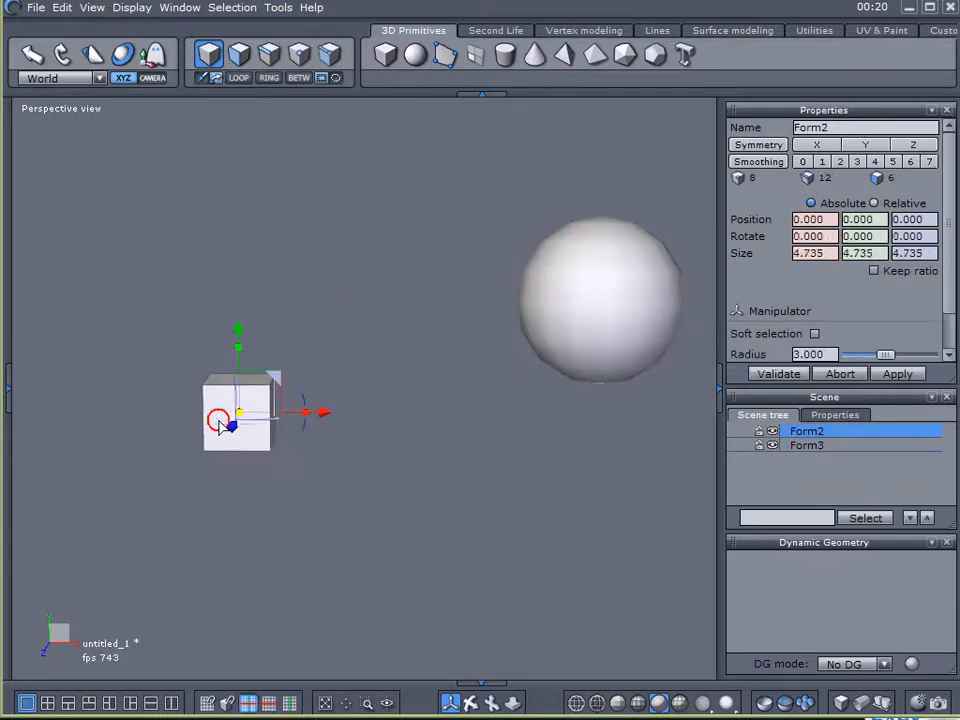
drag(275, 381, 163, 220)
scroll(289, 315, down, 6)
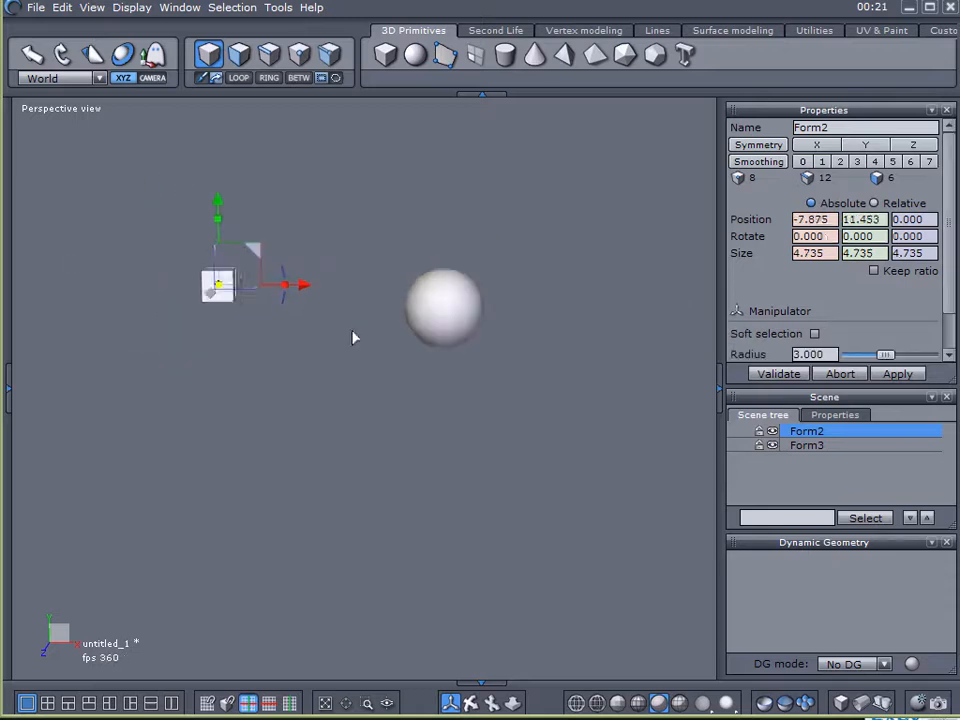
right_drag(354, 336, 80, 499)
drag(136, 295, 265, 282)
right_drag(225, 373, 628, 343)
scroll(620, 312, up, 5)
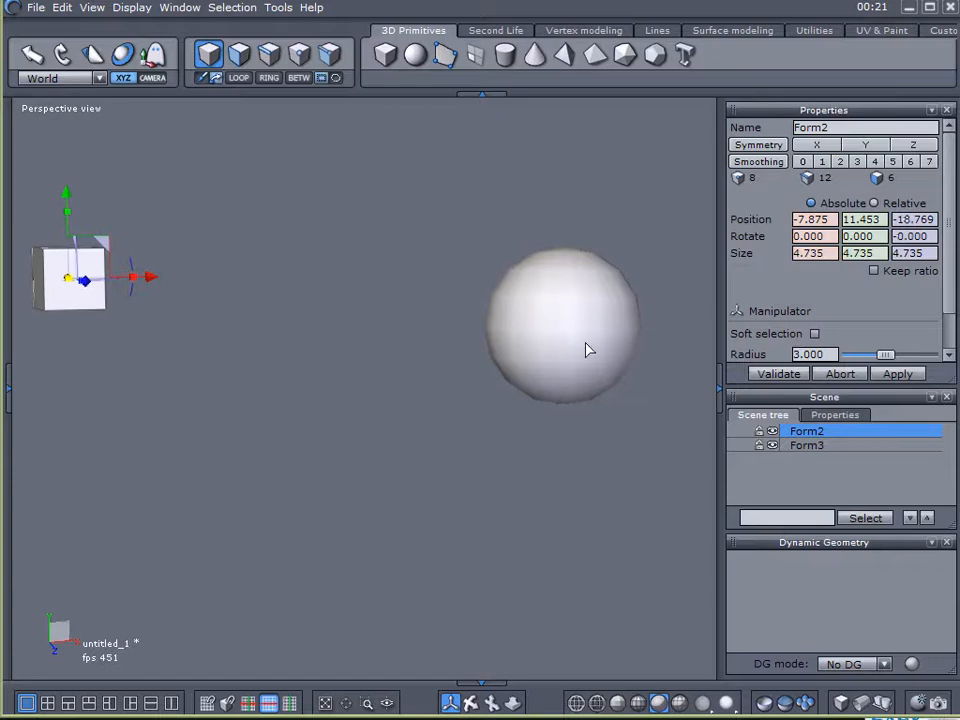
Select the sphere and the cube in turn to compare their absolute position values.
click(583, 320)
mouse_move(581, 375)
right_down()
mouse_move(304, 426)
mouse_move(523, 386)
mouse_move(892, 413)
mouse_move(497, 411)
mouse_move(570, 375)
right_up()
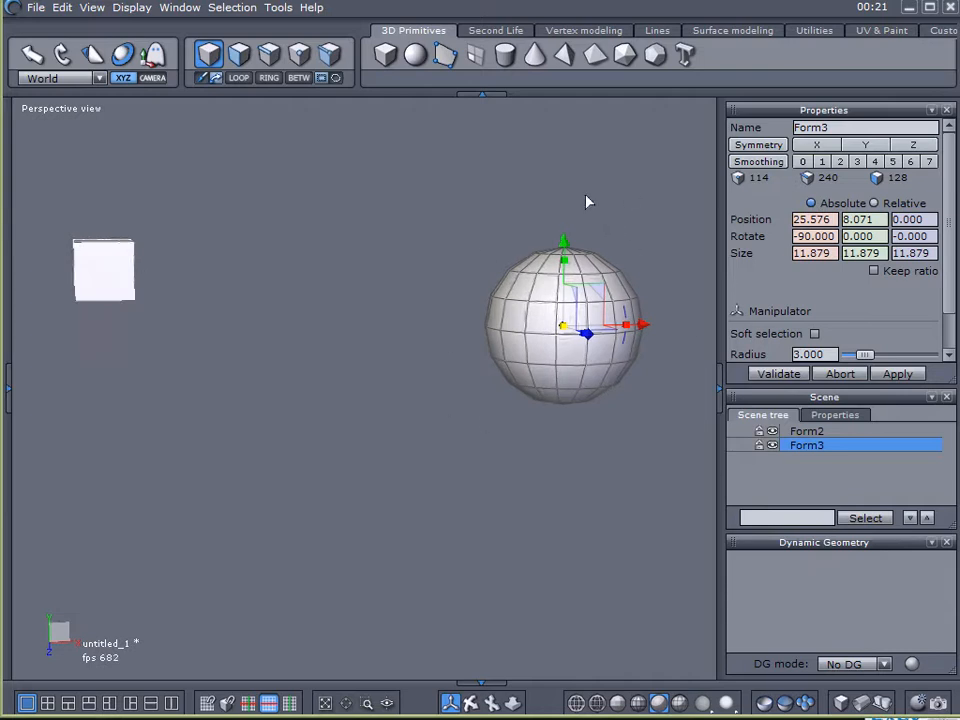
right_drag(349, 342, 370, 407)
click(112, 262)
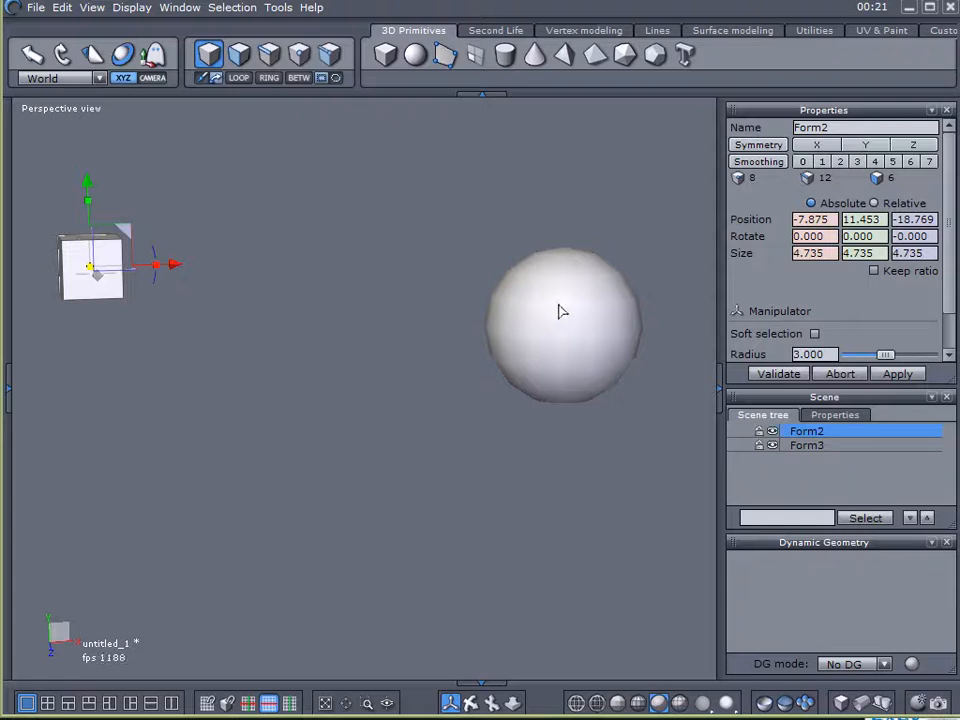
right_drag(240, 345, 261, 340)
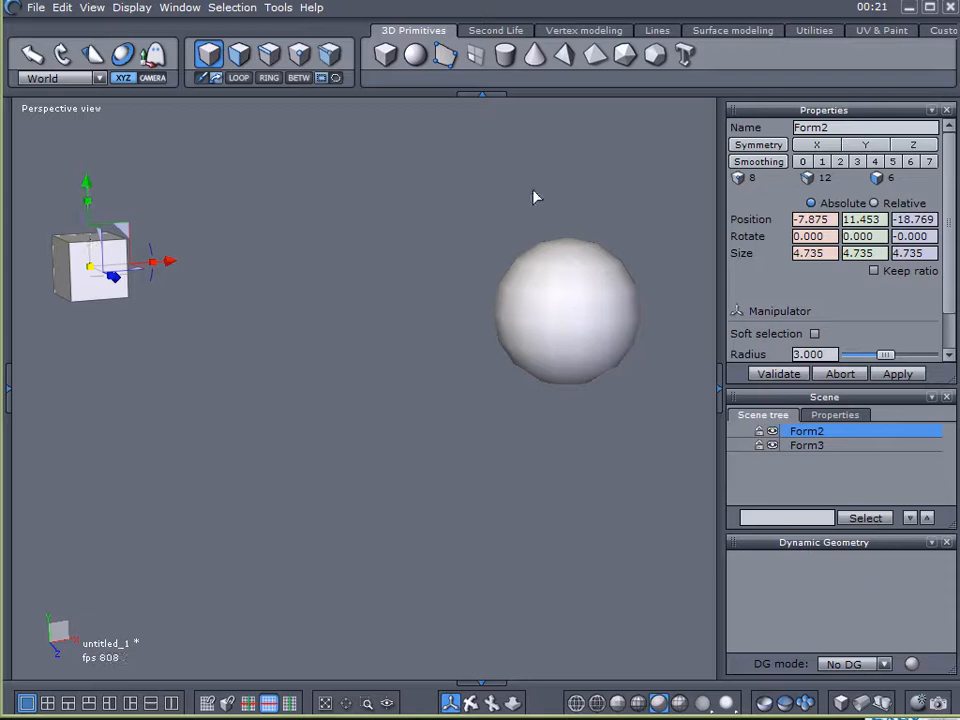
Copy the sphere's X position, 25.576, into the cube's X position and apply it.
click(559, 288)
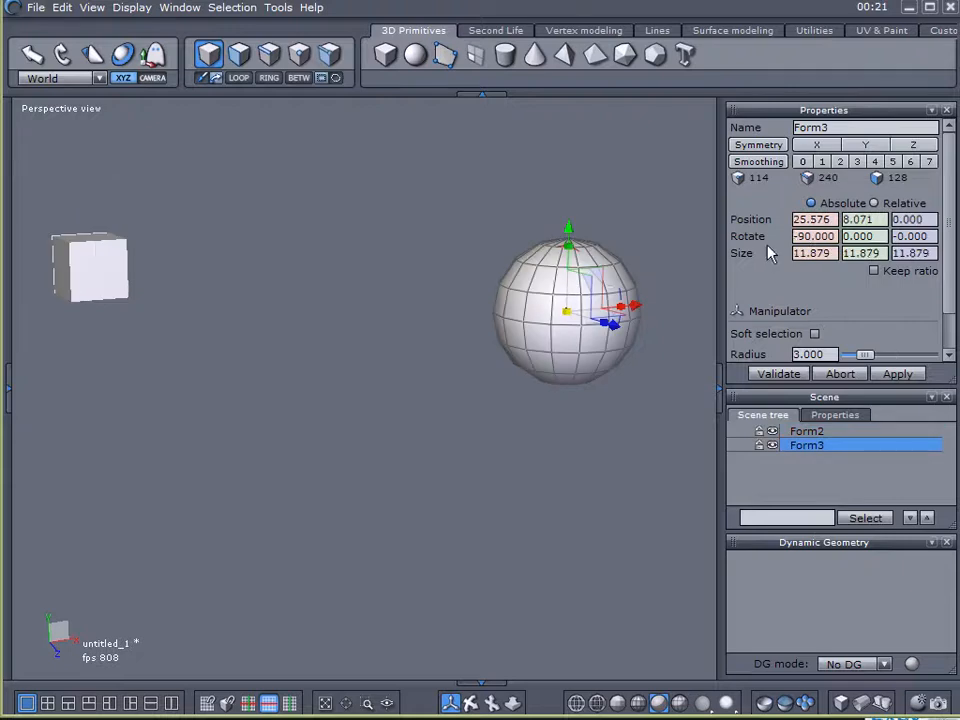
drag(836, 219, 794, 219)
right_click(800, 219)
click(833, 270)
click(112, 258)
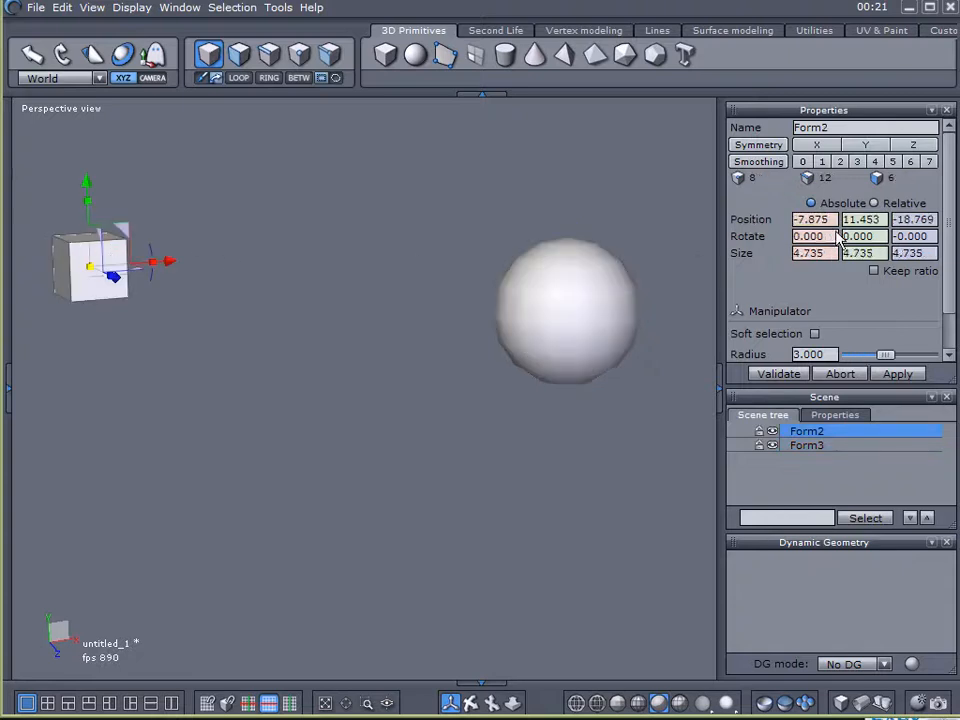
drag(838, 219, 786, 218)
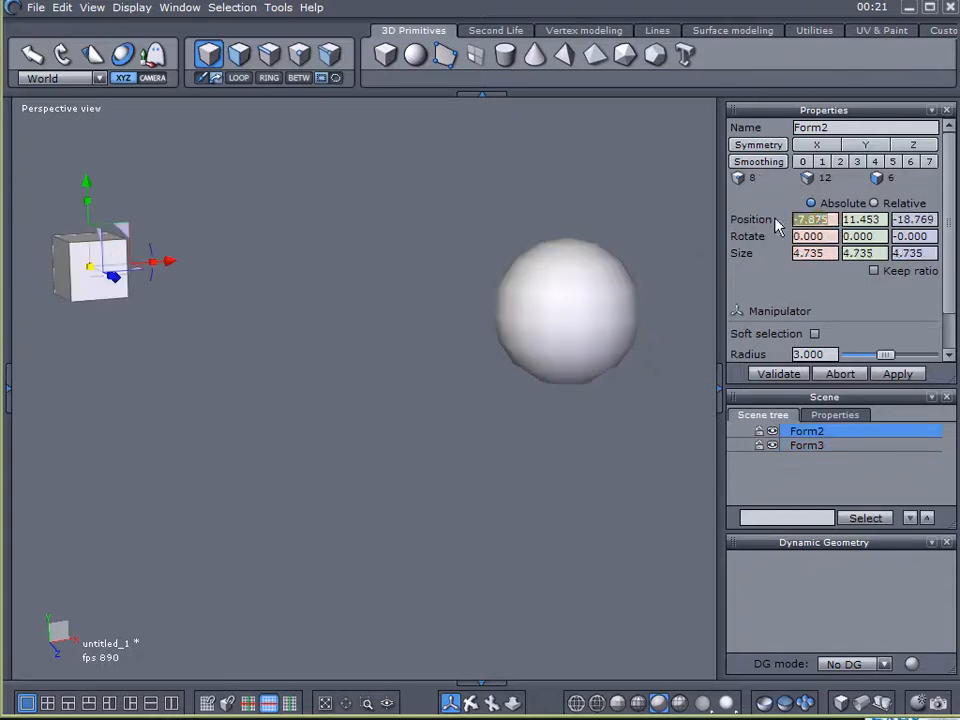
right_click(825, 218)
click(862, 284)
key(Return)
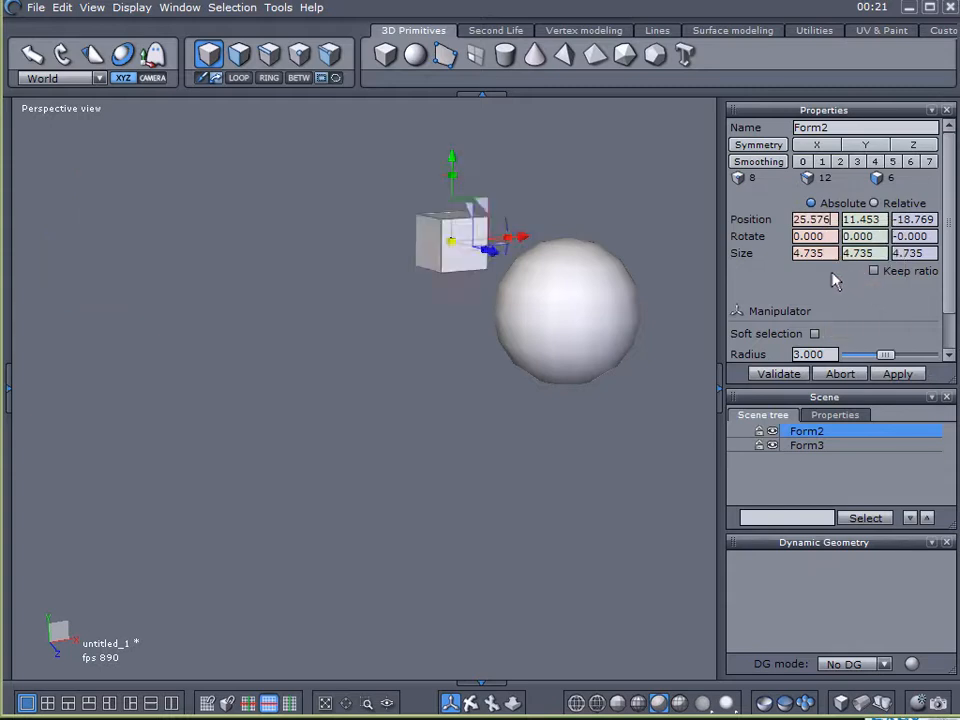
Copy the sphere's Y position, 8.071, into the cube's Y position and apply it.
click(617, 295)
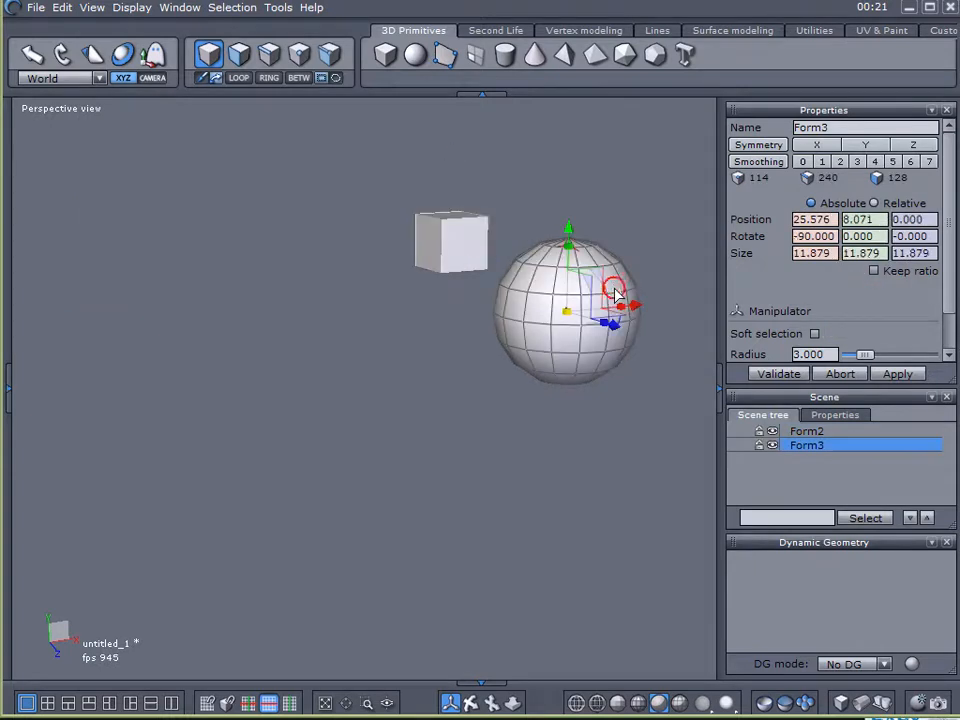
click(884, 219)
right_click(853, 218)
click(876, 270)
click(461, 261)
drag(886, 219, 804, 219)
key(BackSpace)
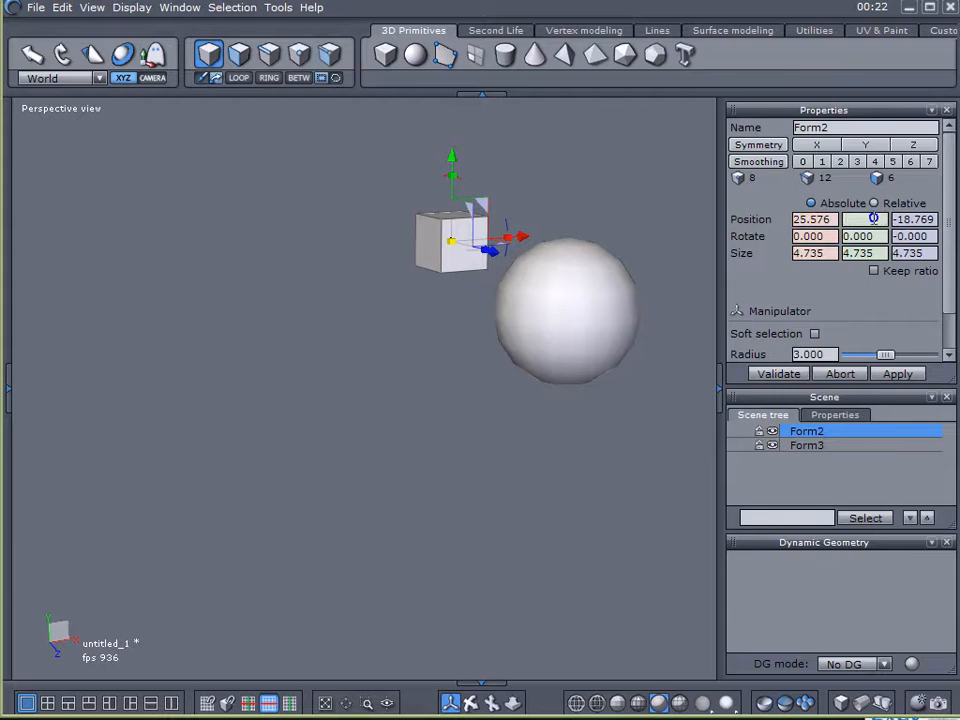
right_click(874, 219)
click(915, 283)
key(Return)
Check the sphere's Z position and set the cube's Z position to the same value, 0.
click(604, 300)
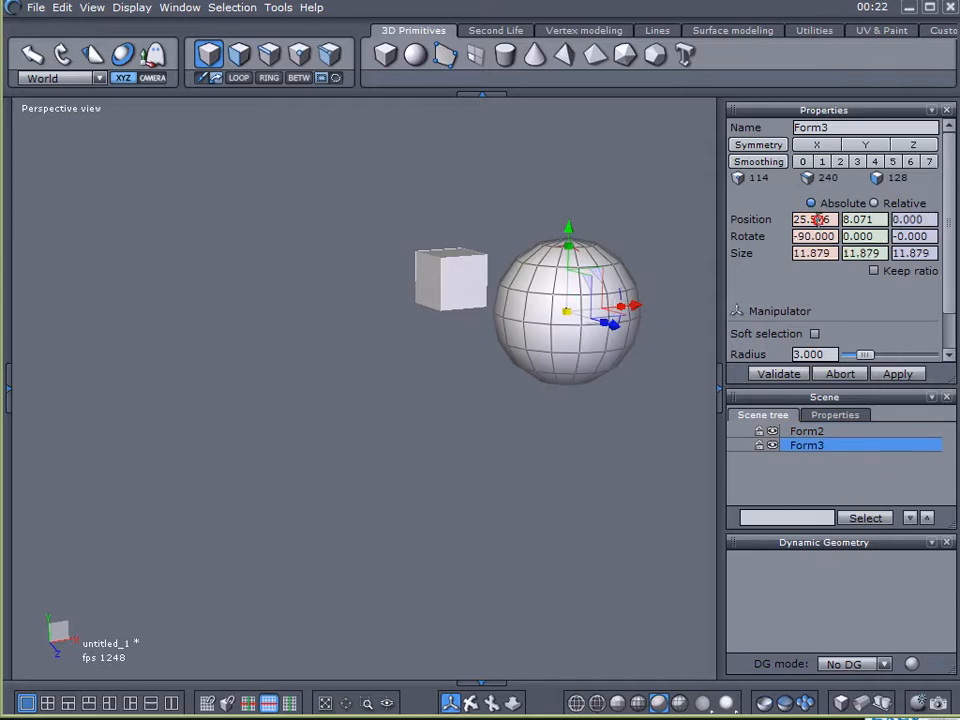
click(467, 267)
drag(893, 219, 949, 221)
key(BackSpace)
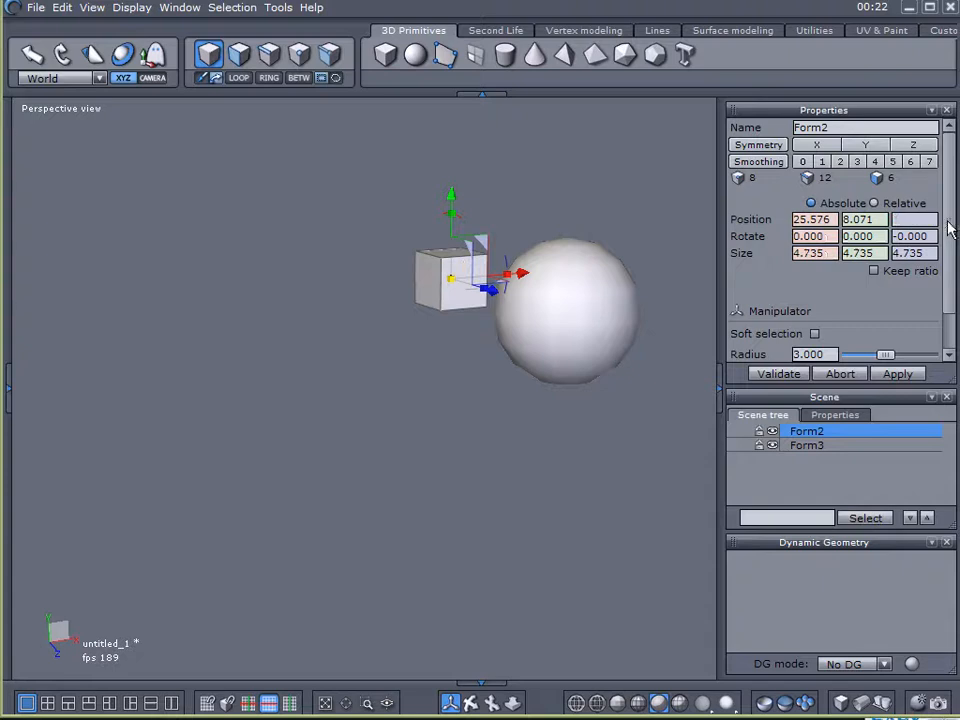
text(0)
key(Return)
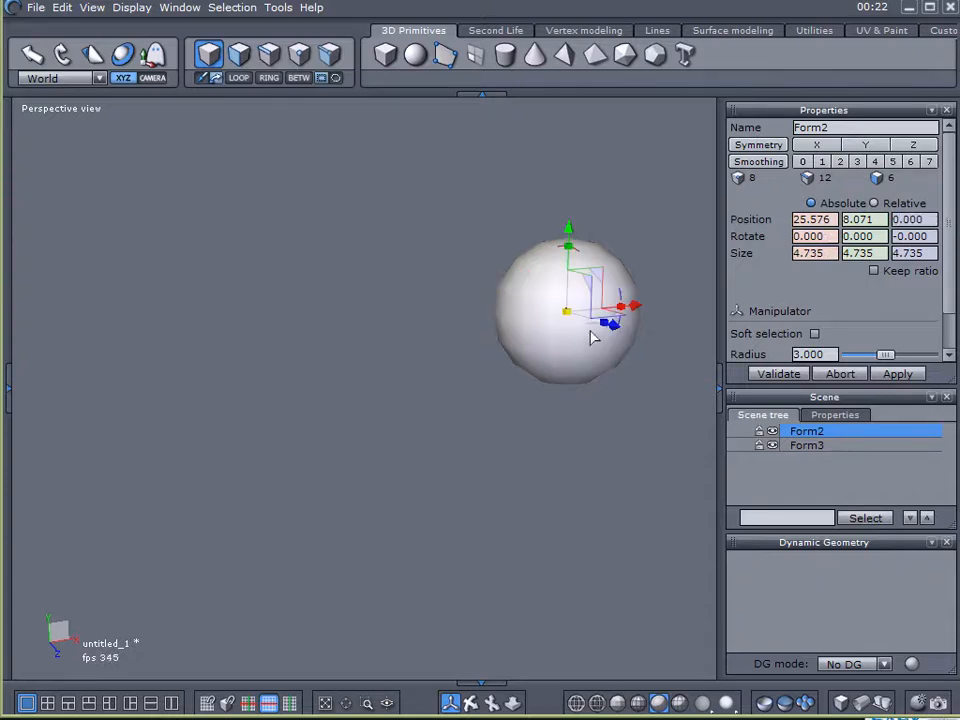
Scale the cube inside the sphere uniformly to a size of about 6.4.
drag(570, 316, 647, 236)
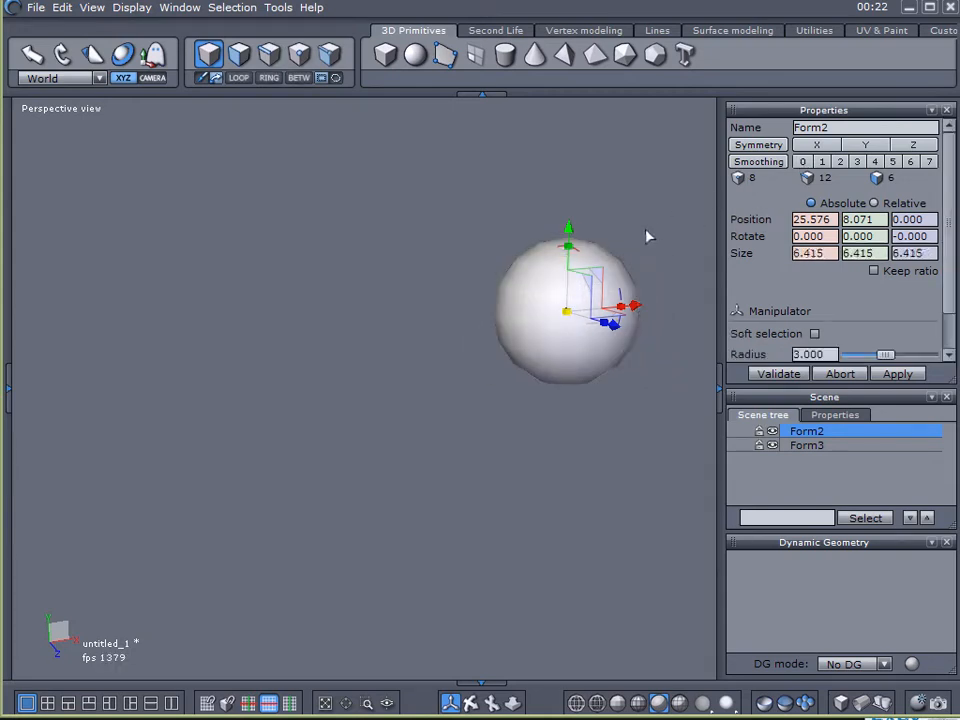
middle_drag(521, 385, 533, 352)
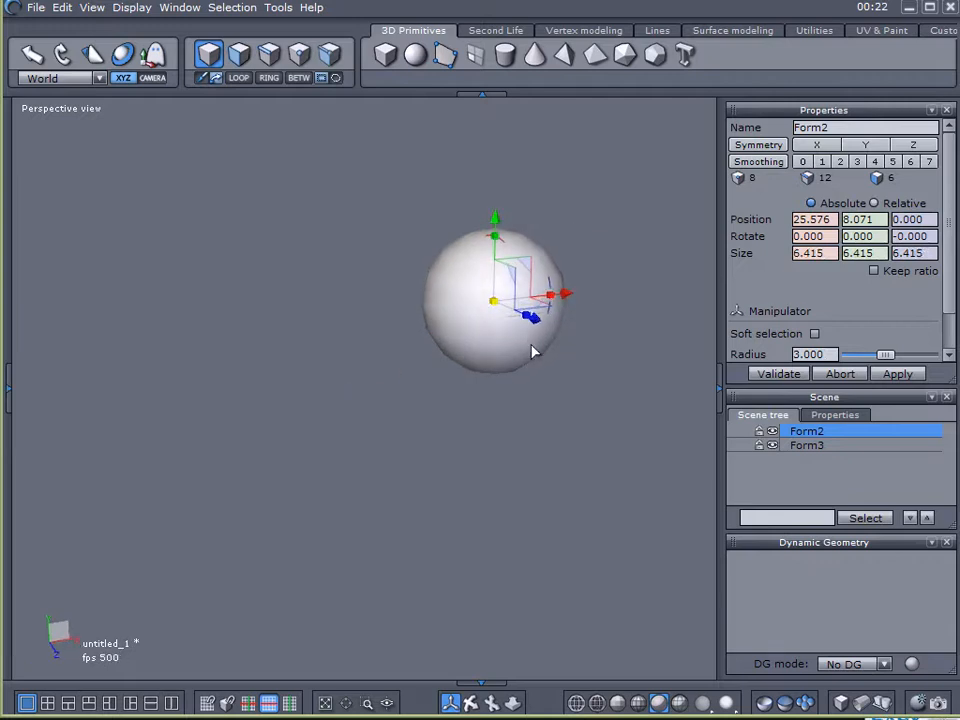